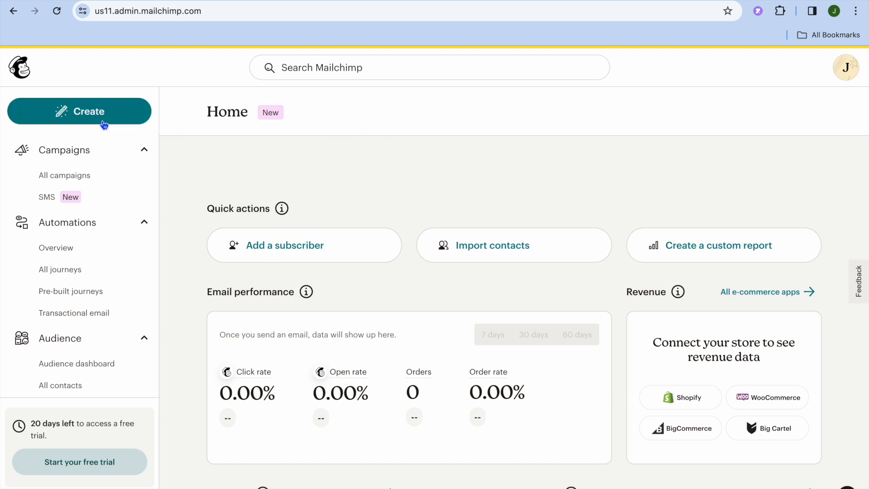
Create a new regular email campaign draft.
left_click(103, 125)
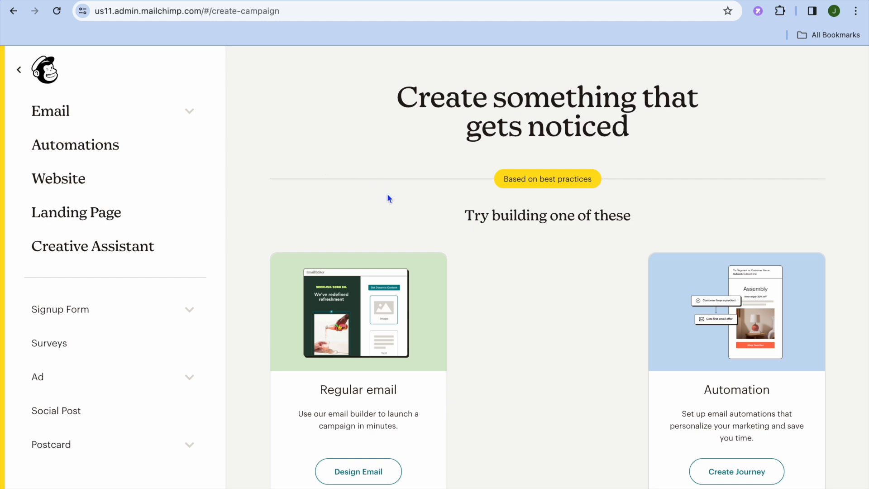
left_click(366, 475)
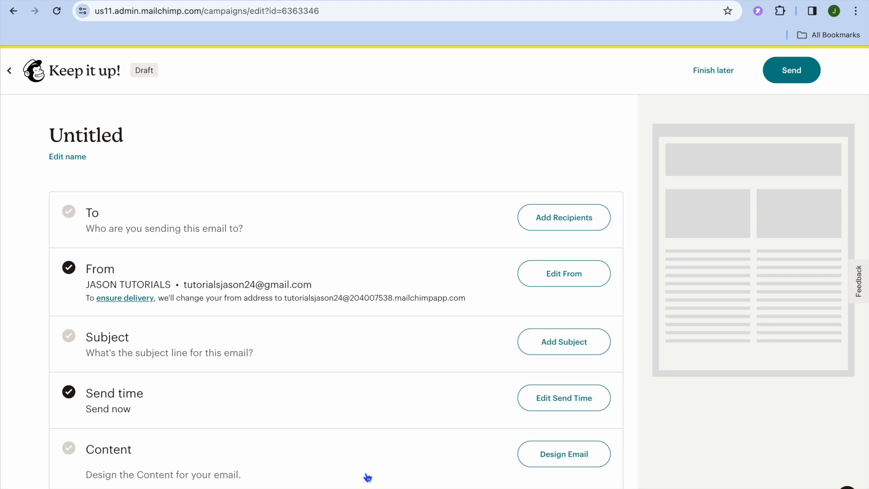
scroll(367, 477, "down", 1)
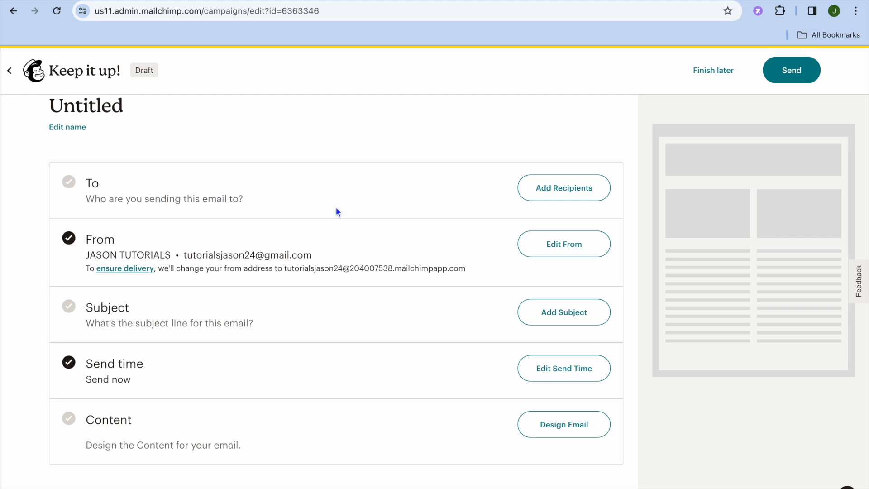
Check the draft's recipient options without importing contacts, and exit to the campaigns list.
left_click(570, 190)
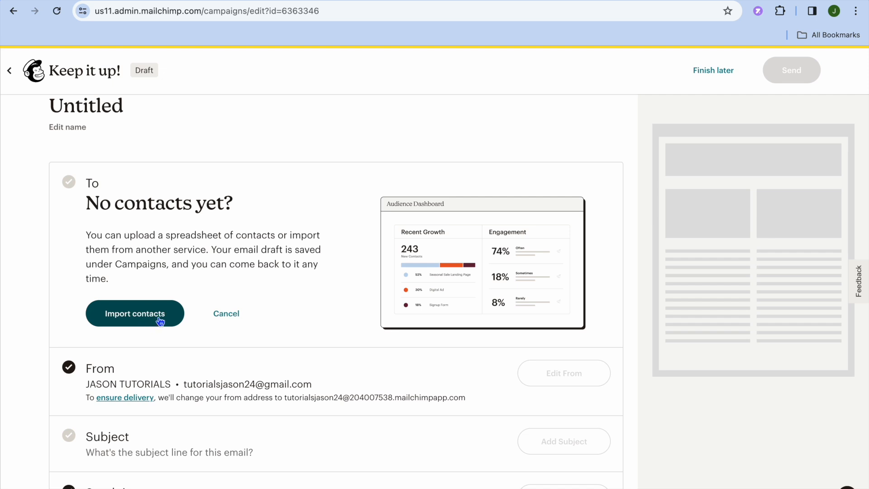
left_click(227, 318)
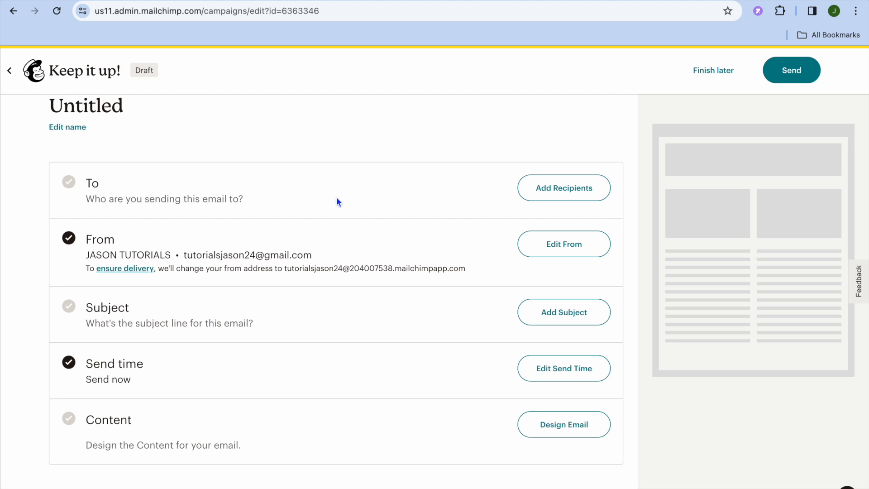
left_click(10, 72)
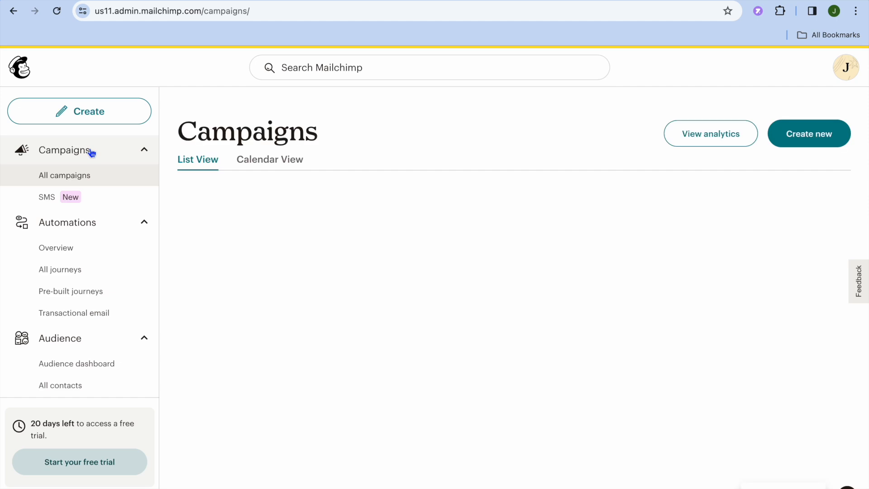
Open the audience's signup forms page and review the available form types.
scroll(118, 231, "down", 2)
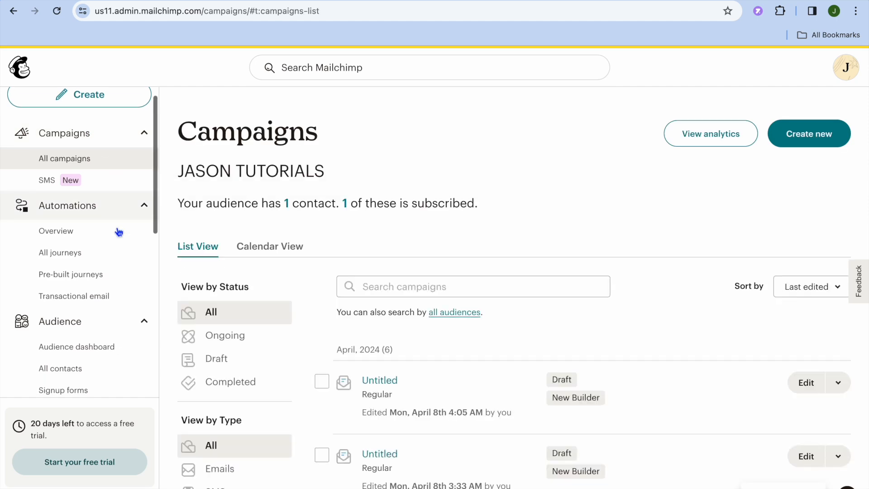
scroll(118, 232, "down", 3)
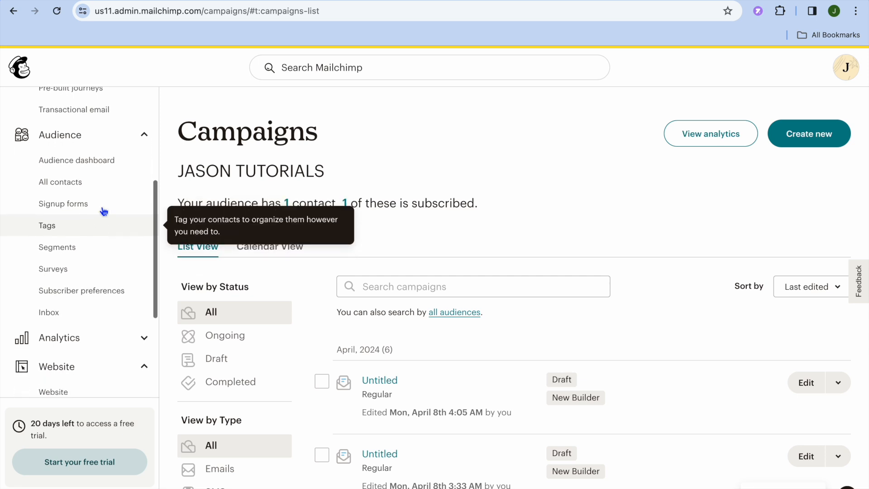
left_click(96, 204)
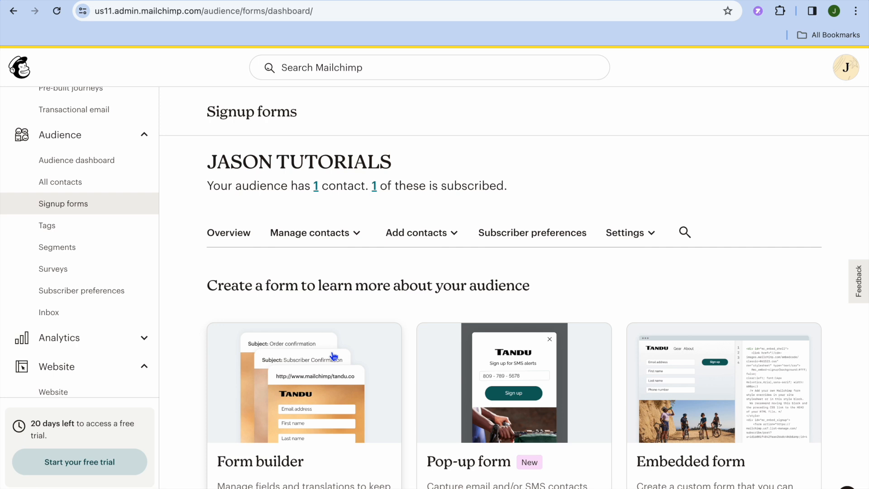
scroll(333, 356, "down", 4)
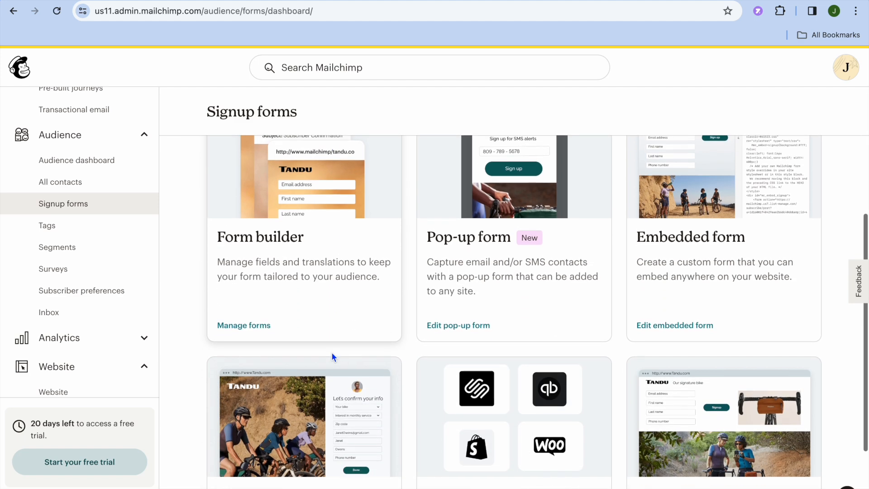
scroll(334, 355, "up", 4)
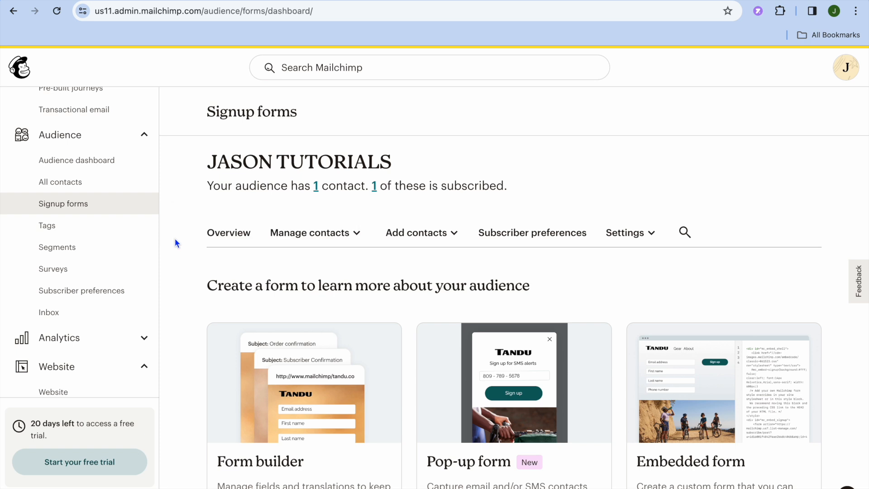
Start another new campaign as a regular email.
scroll(136, 217, "up", 4)
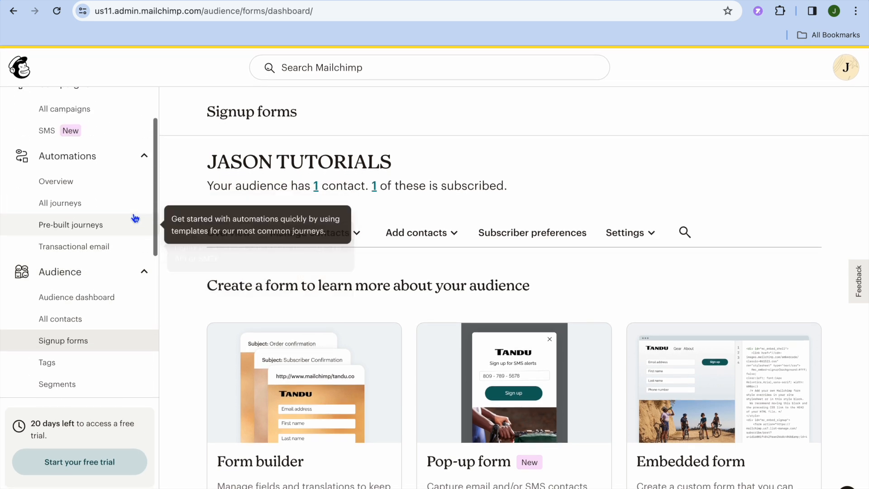
scroll(136, 218, "up", 2)
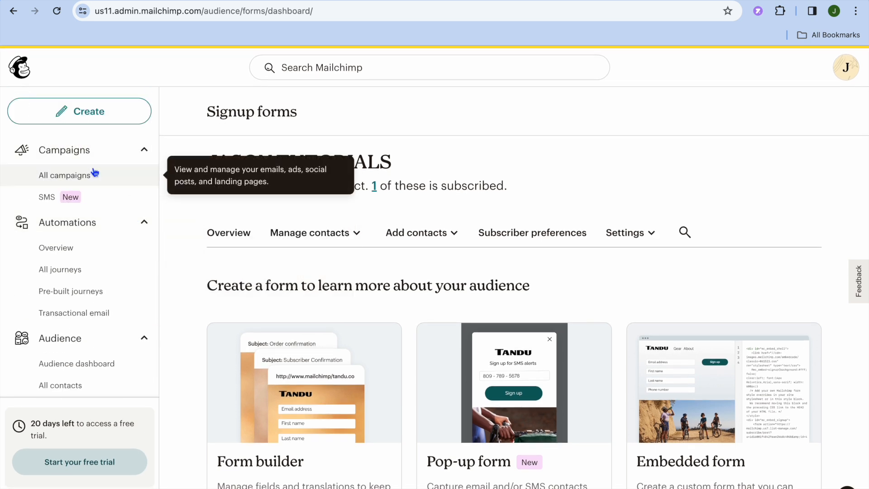
left_click(91, 111)
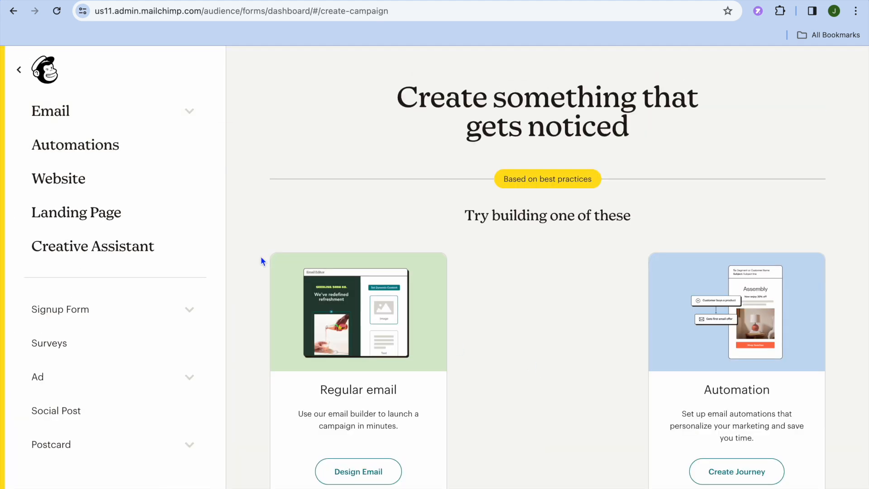
left_click(329, 470)
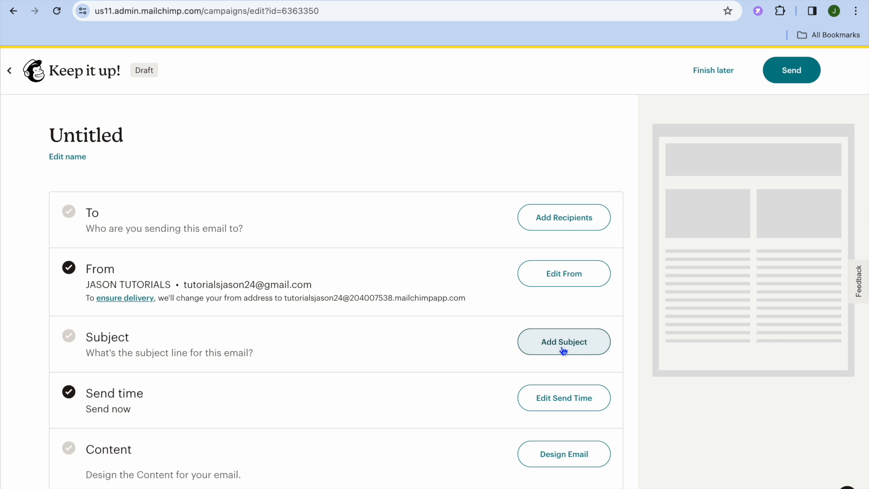
Look at the campaign's send time options and leave them without saving.
left_click(567, 403)
scroll(399, 393, "down", 5)
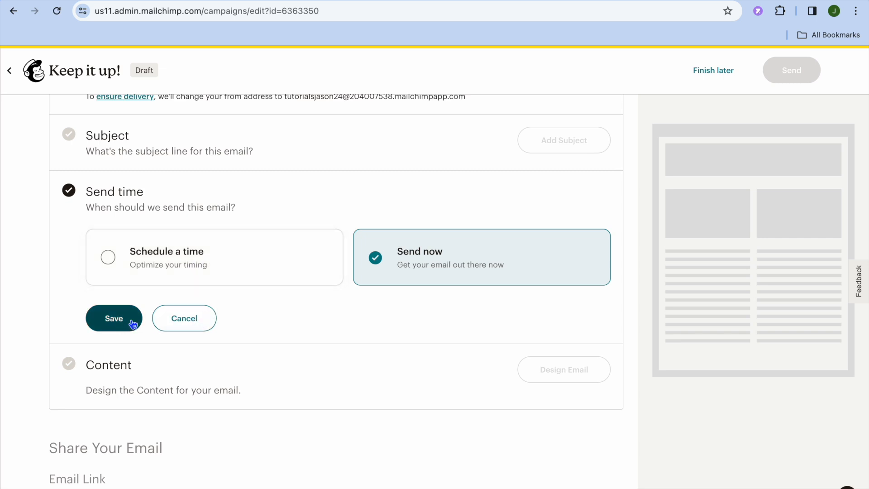
left_click(187, 319)
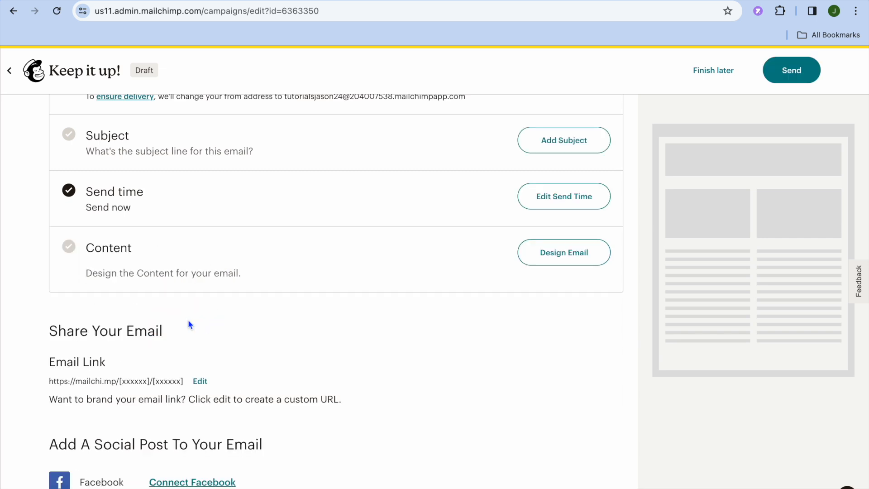
Start designing the email's content, browse the Mailchimp templates and apply Start from scratch.
left_click(582, 254)
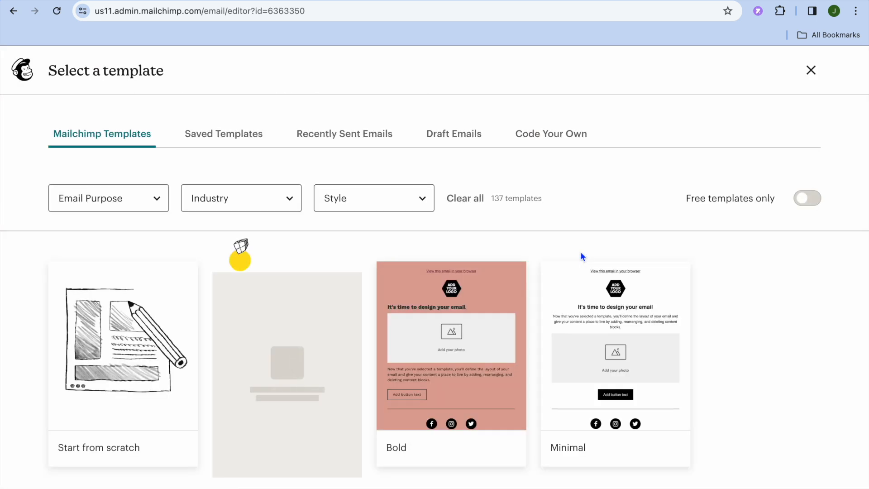
mouse_move(332, 314)
scroll(332, 314, "down", 5)
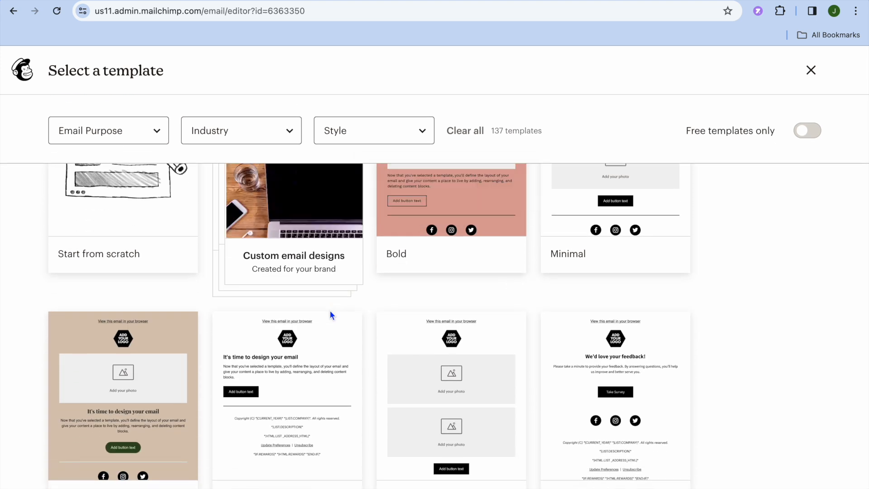
scroll(330, 310, "up", 3)
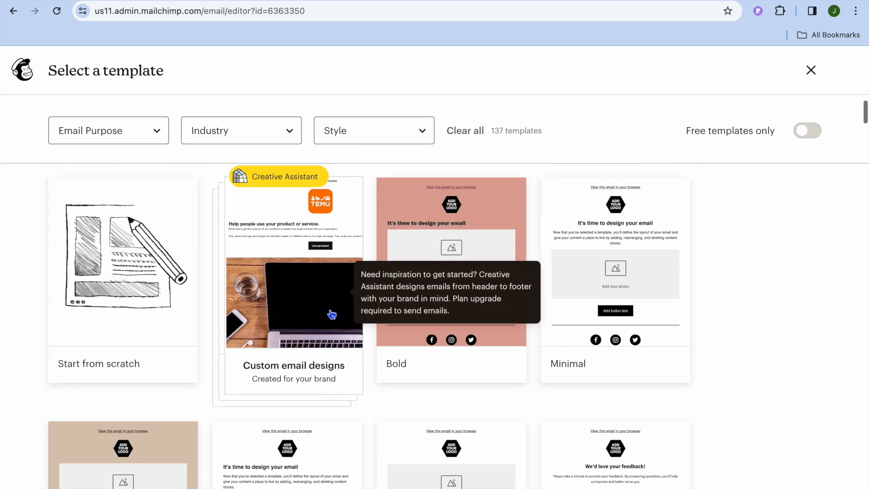
mouse_move(406, 320)
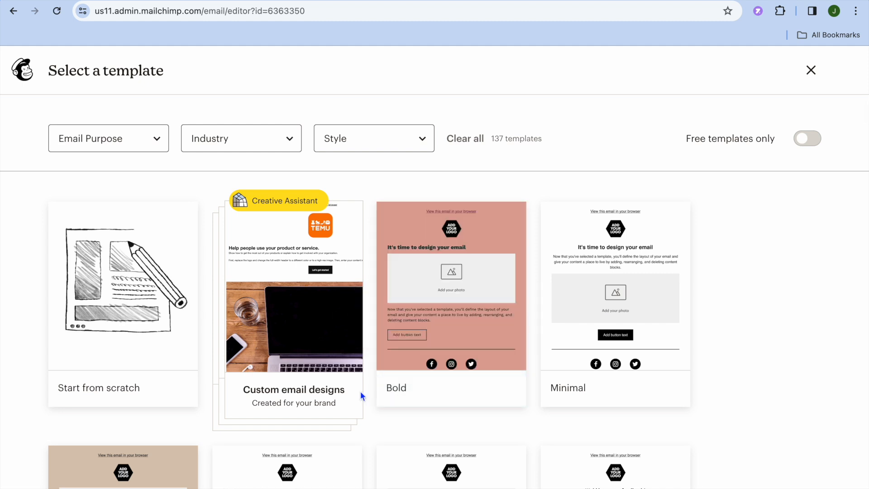
mouse_move(132, 351)
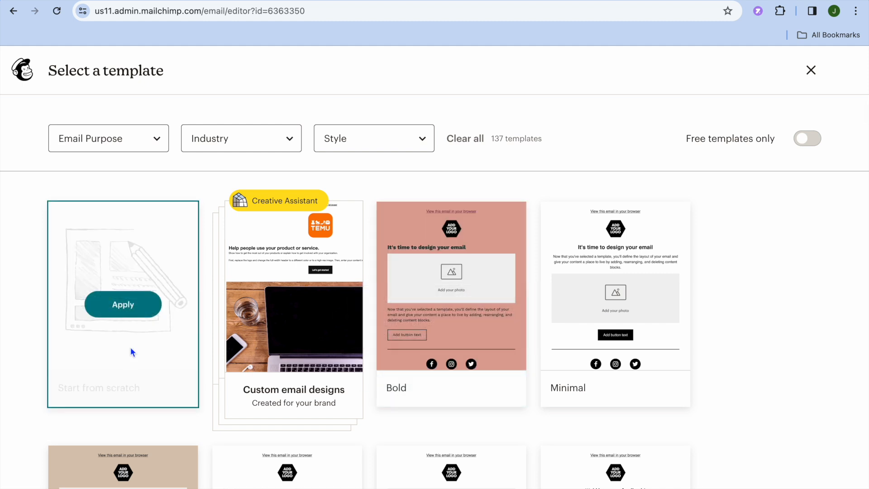
left_click(123, 310)
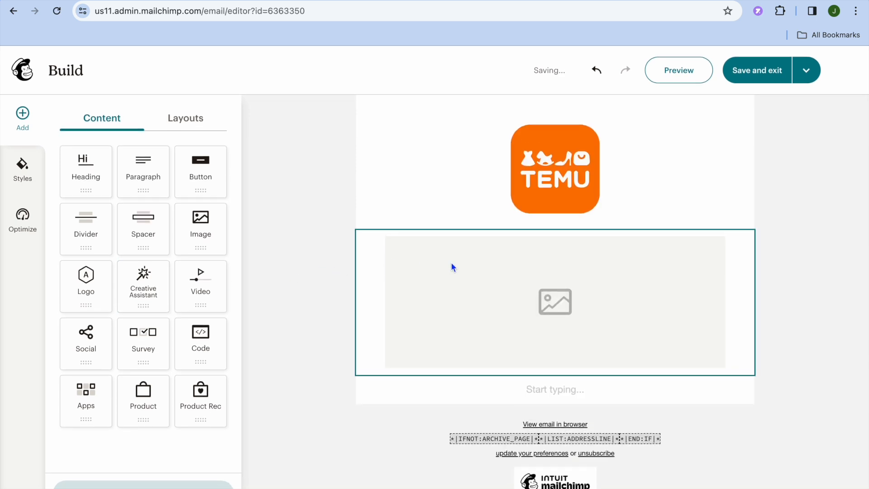
Review the logo block's settings, including its web link field, and close them.
left_click(561, 155)
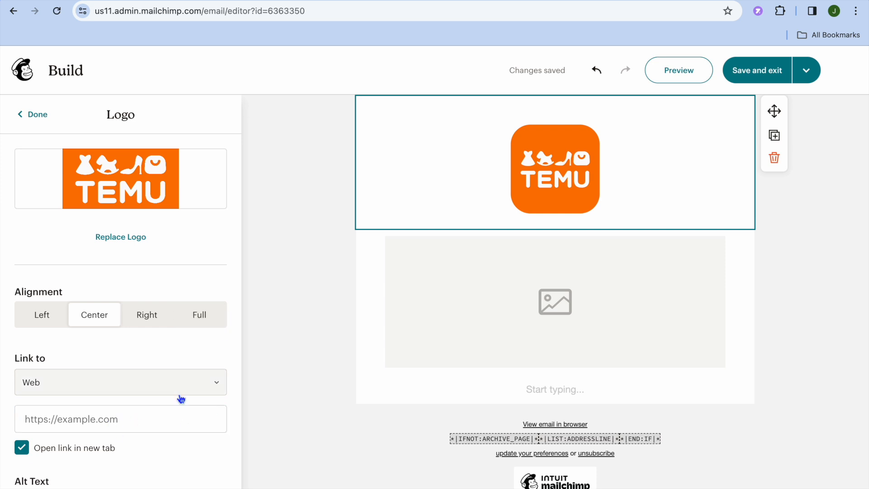
left_click(166, 410)
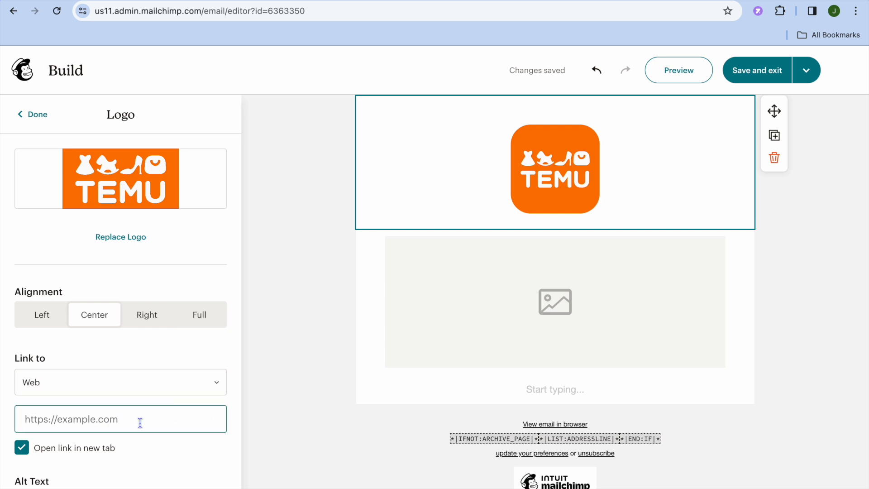
left_click(107, 421)
left_click(28, 114)
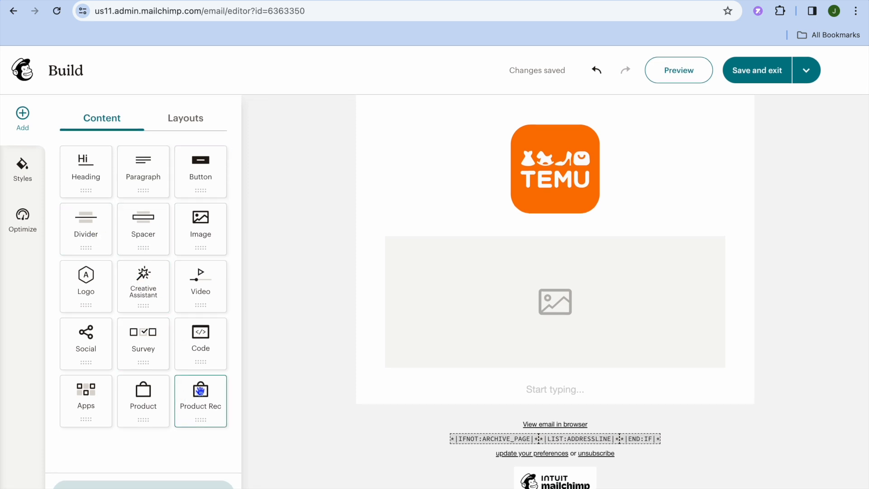
Insert the prebuilt Image & Text layout with the image beside the text, directly below the logo.
left_click(192, 121)
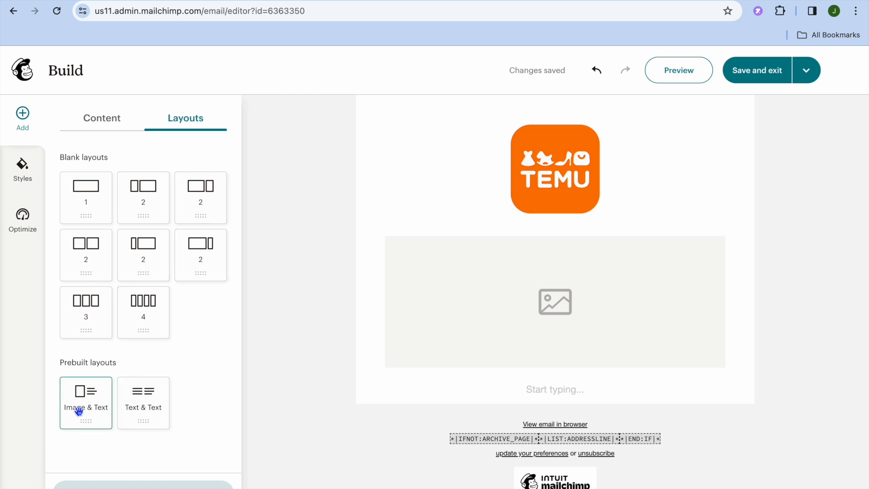
left_click_drag(87, 407, 476, 261)
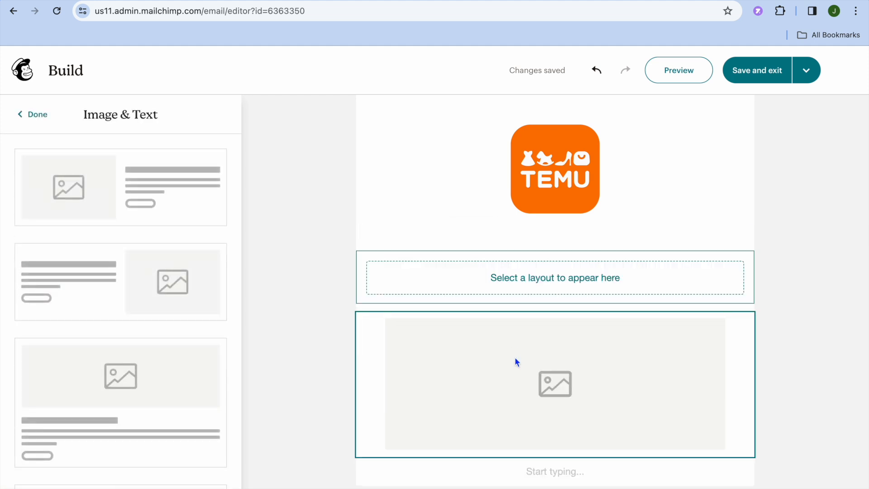
left_click(148, 192)
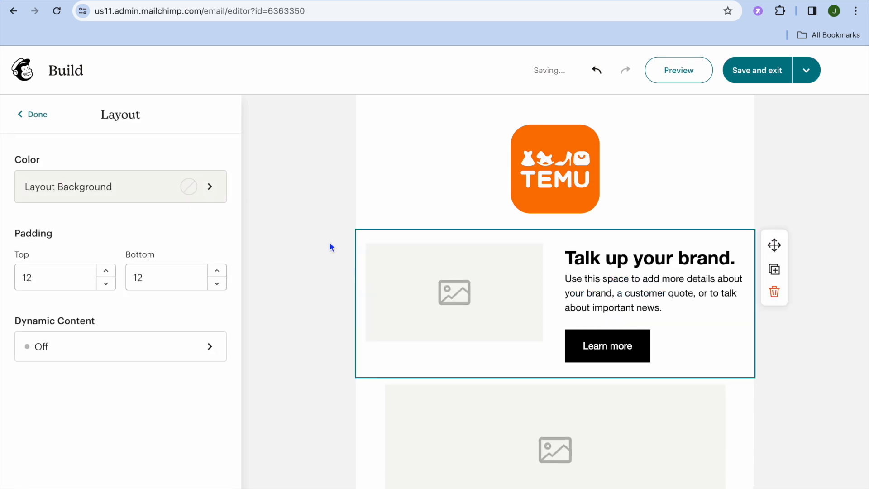
Replace the new layout's image placeholder with the Tutorials newsletter image from the stored files.
left_click(468, 293)
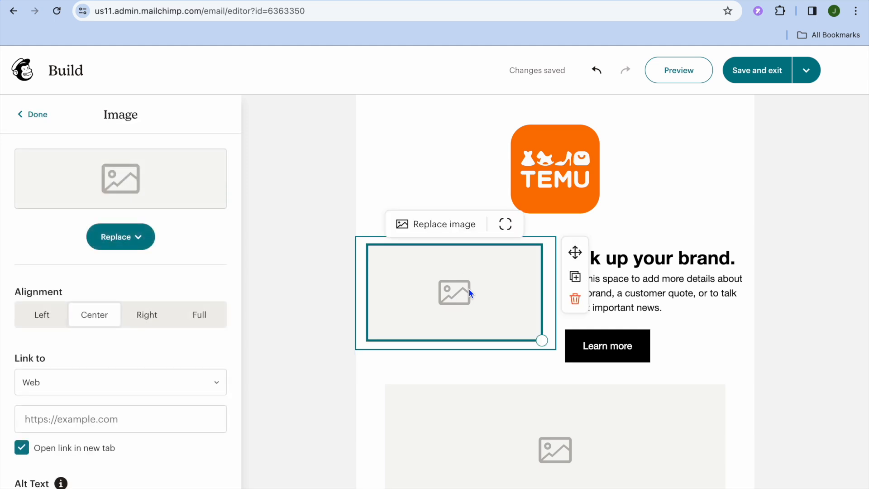
left_click(124, 240)
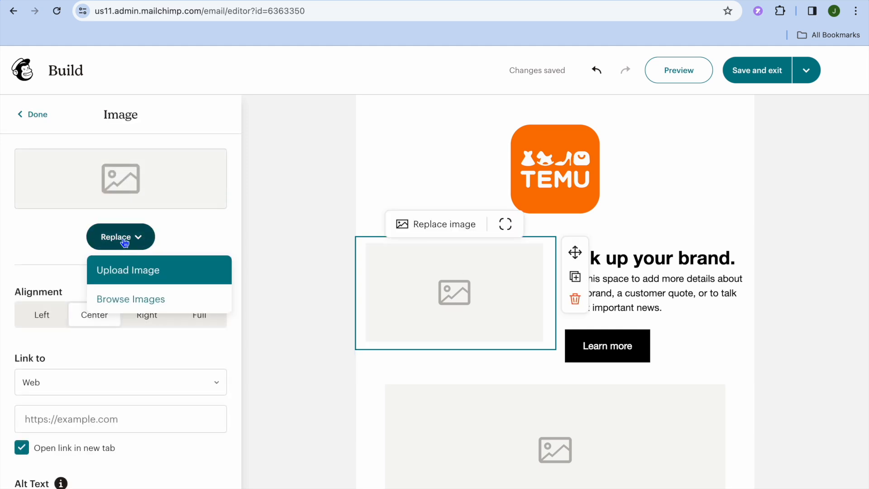
left_click(136, 299)
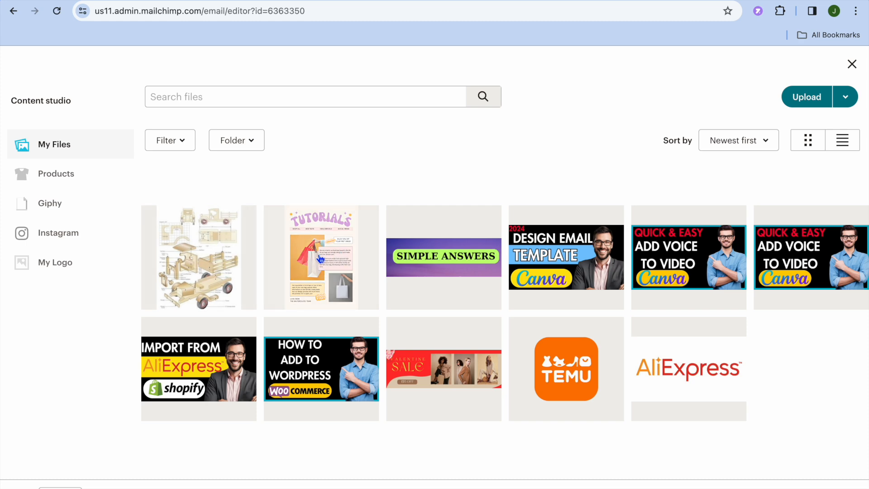
left_click(322, 259)
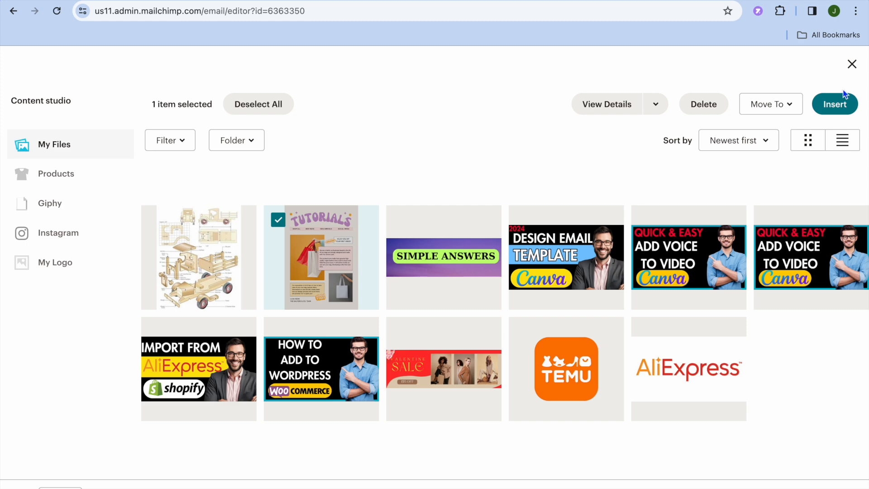
left_click(842, 104)
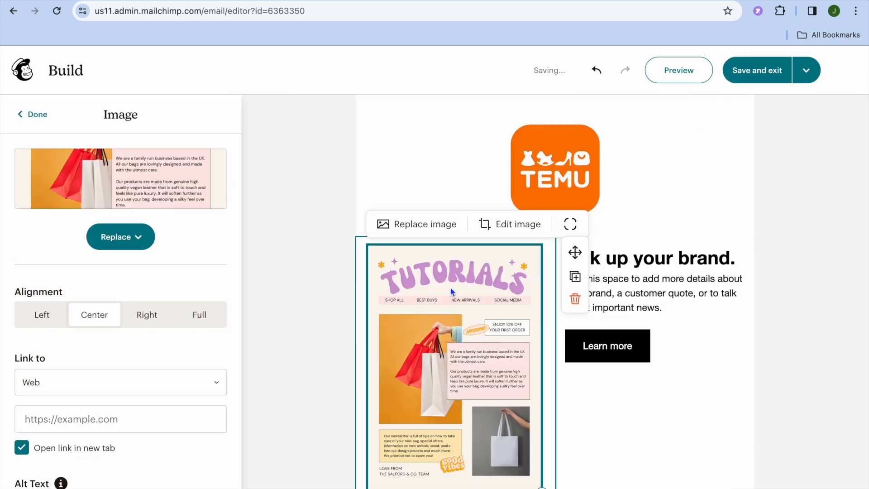
scroll(487, 316, "down", 4)
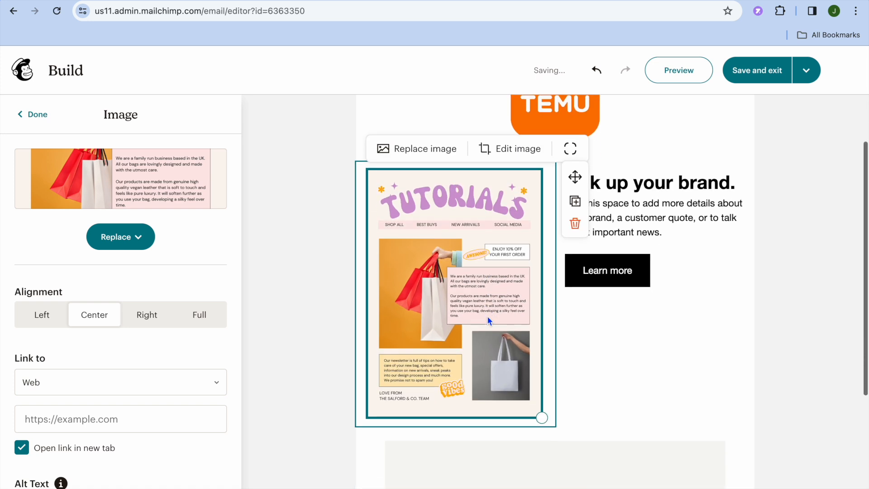
Review the newsletter image's web link field and its available link types, and close the image settings.
scroll(577, 264, "up", 2)
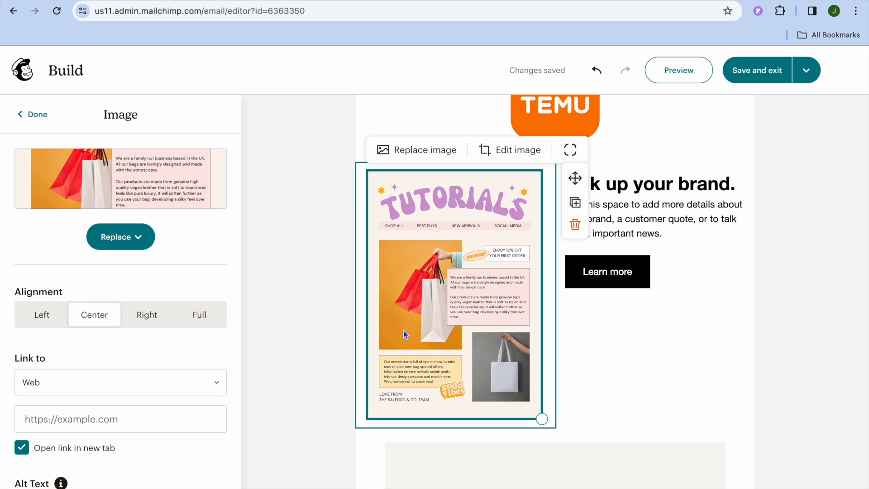
left_click(100, 411)
left_click(75, 424)
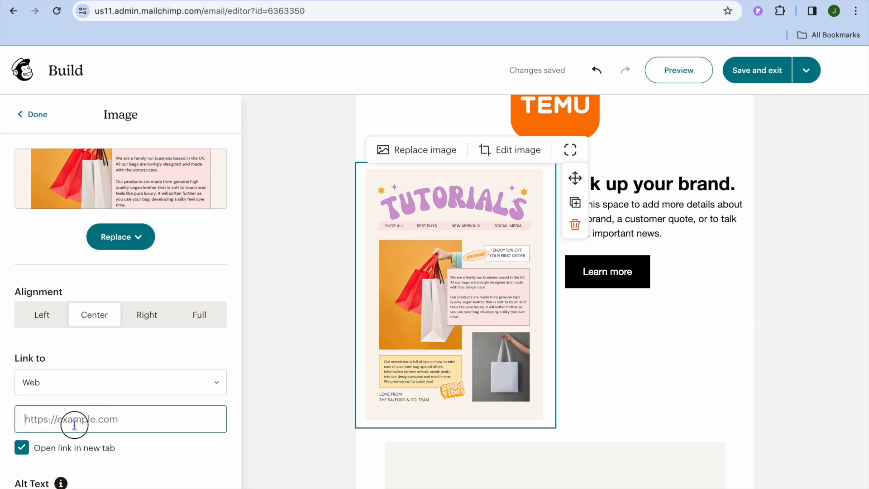
left_click(216, 384)
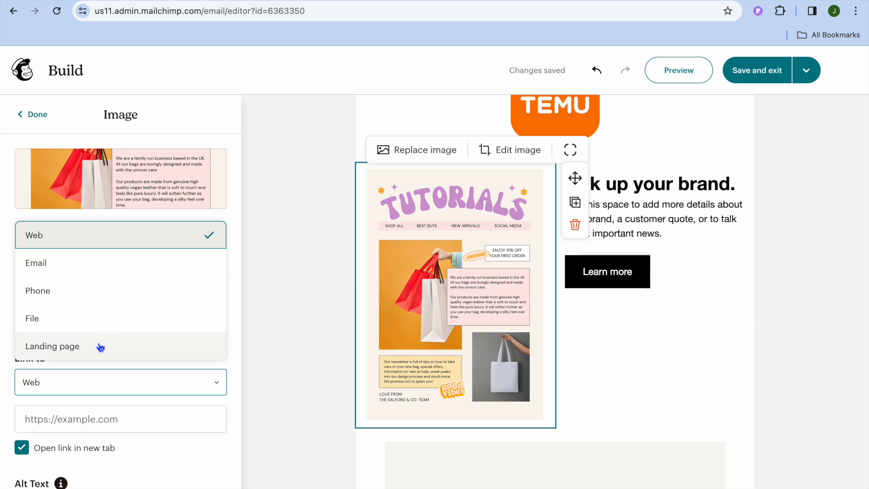
left_click(272, 299)
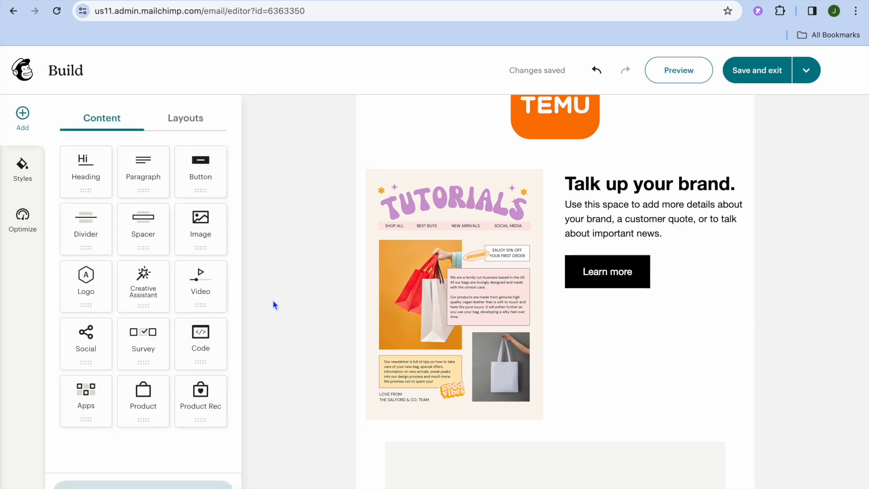
Review the text block's settings and the Learn more button's web link field and available link types.
left_click(655, 202)
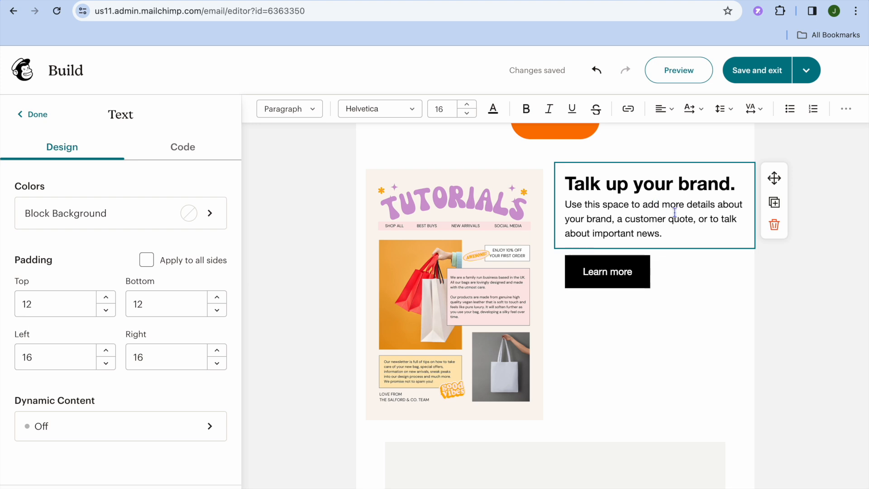
left_click(624, 272)
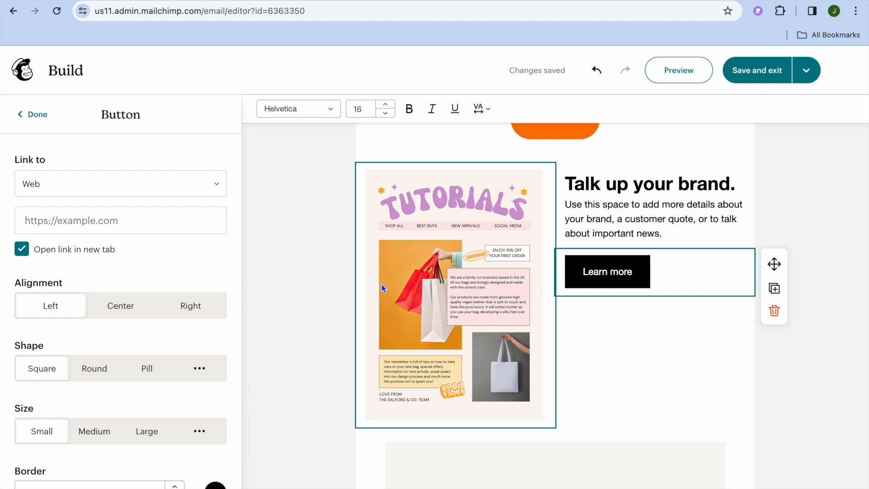
left_click(167, 229)
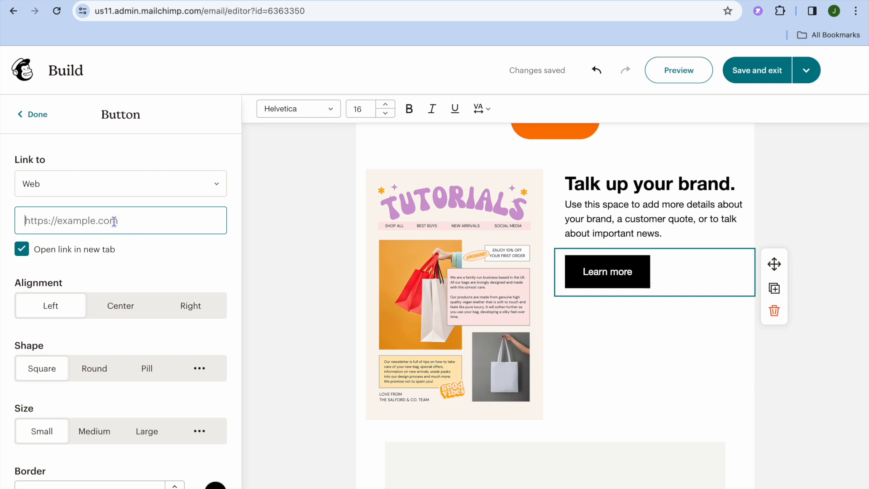
left_click(215, 185)
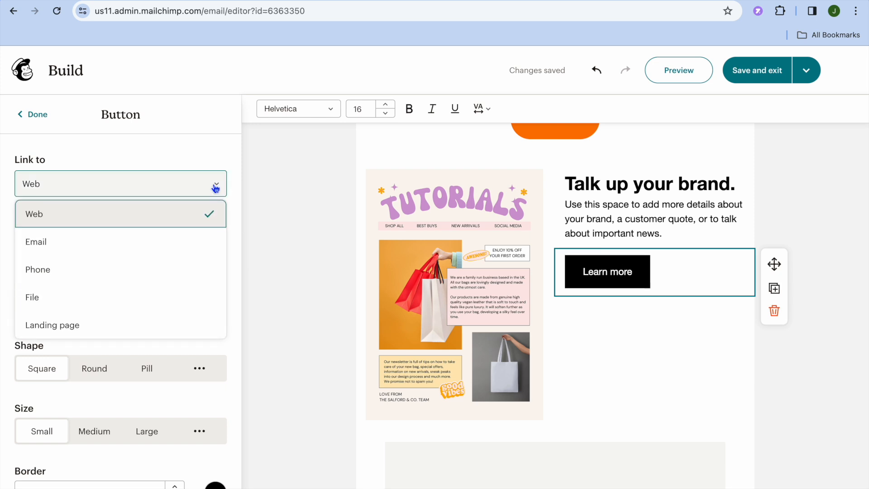
left_click(236, 228)
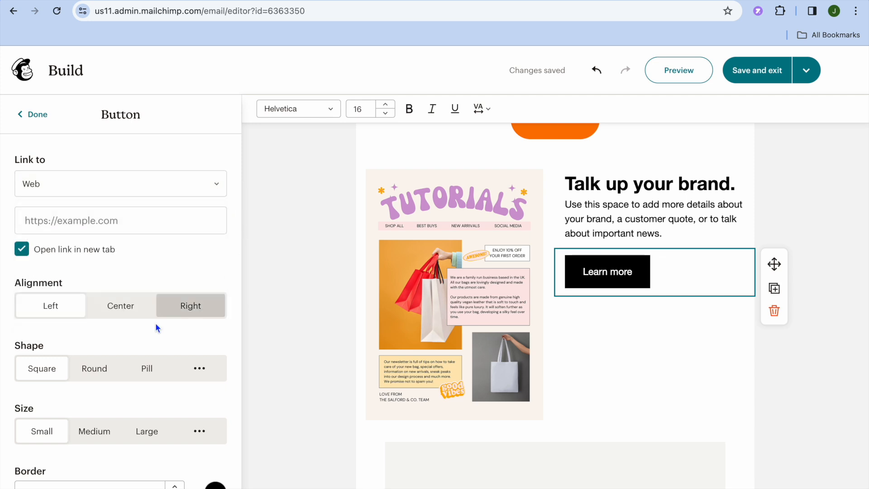
Try the Round shape on the Learn more button and set its shape to Pill.
left_click(93, 366)
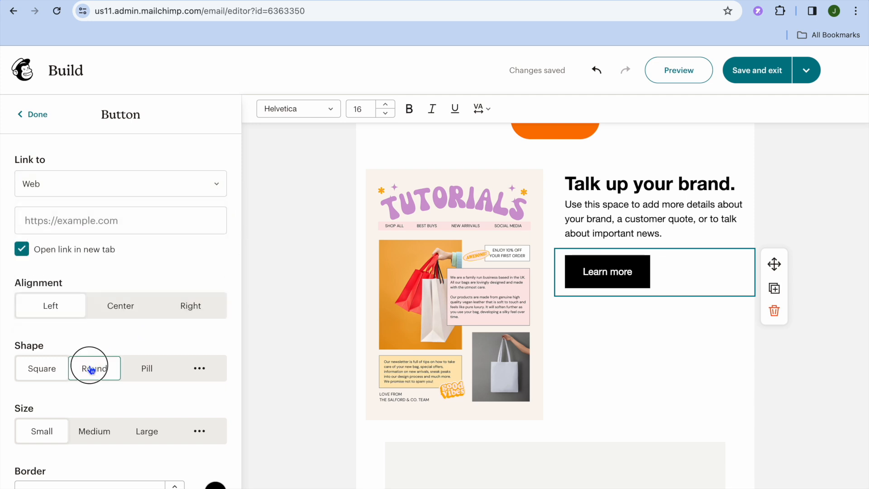
left_click(148, 374)
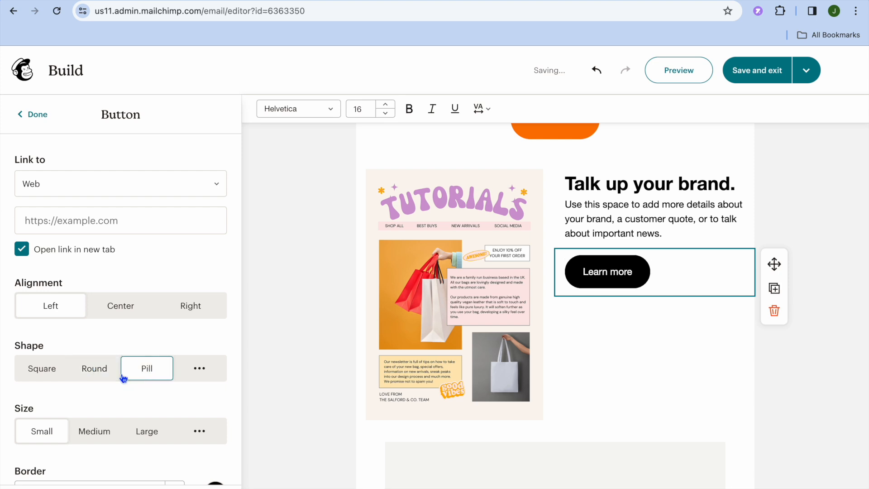
left_click(94, 378)
left_click(154, 378)
Set the Learn more button's size to Large, look through its border, color and padding options, and close its settings.
scroll(230, 371, "down", 5)
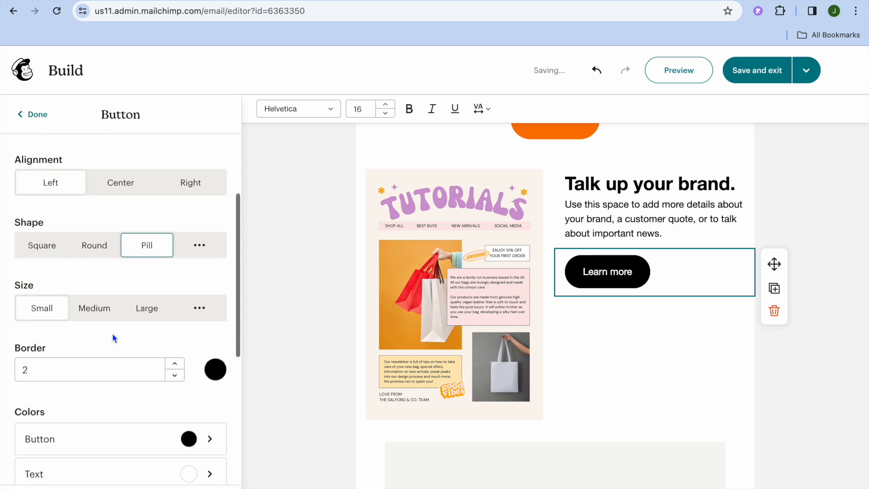
left_click(98, 312)
left_click(154, 314)
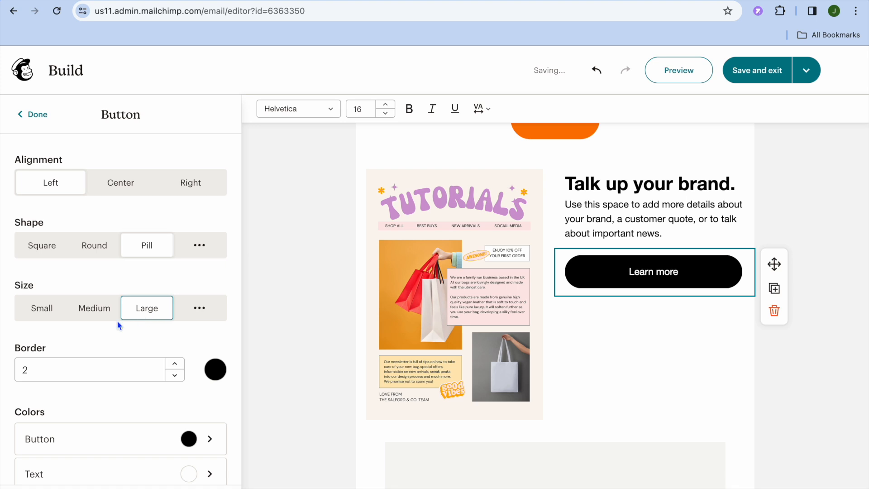
scroll(88, 331, "down", 4)
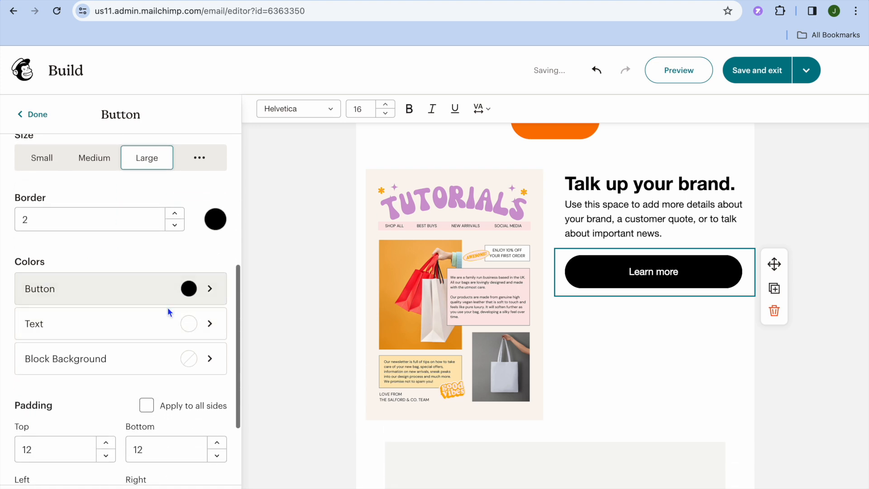
scroll(167, 307, "down", 3)
scroll(167, 308, "up", 10)
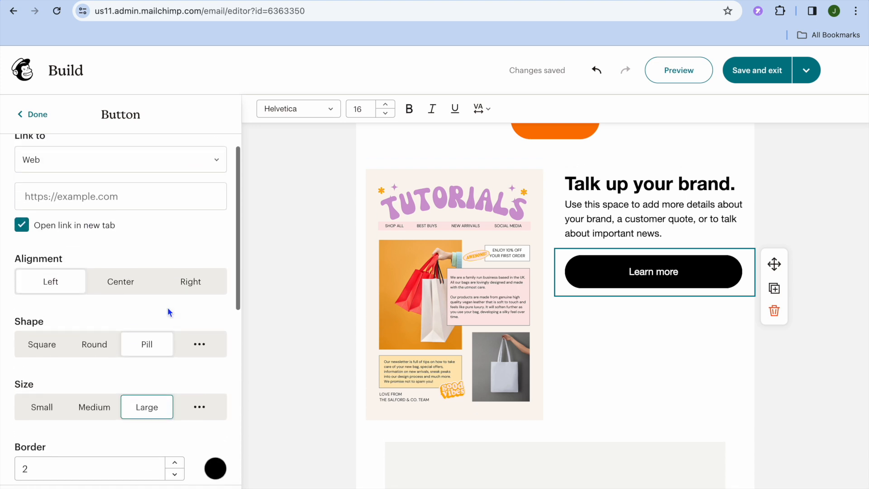
left_click(30, 114)
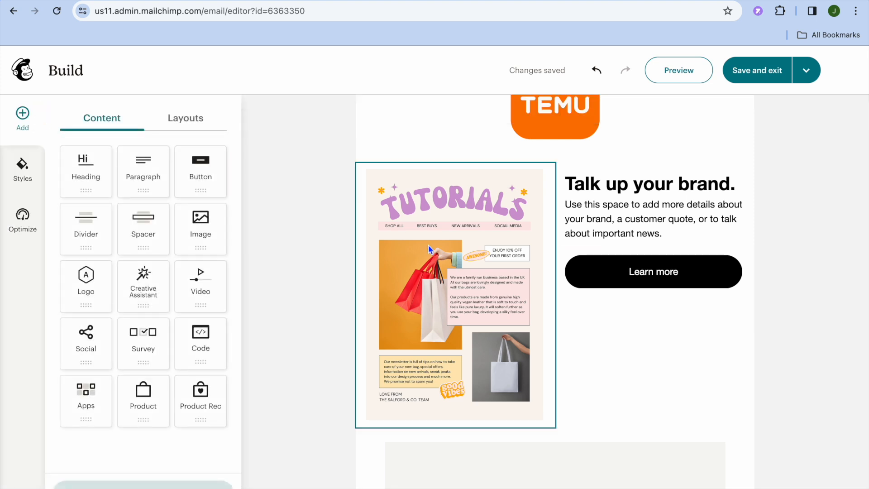
Delete the empty image placeholder block below the newsletter layout and add a Social block directly under the newsletter image.
scroll(523, 329, "down", 4)
left_click(518, 309)
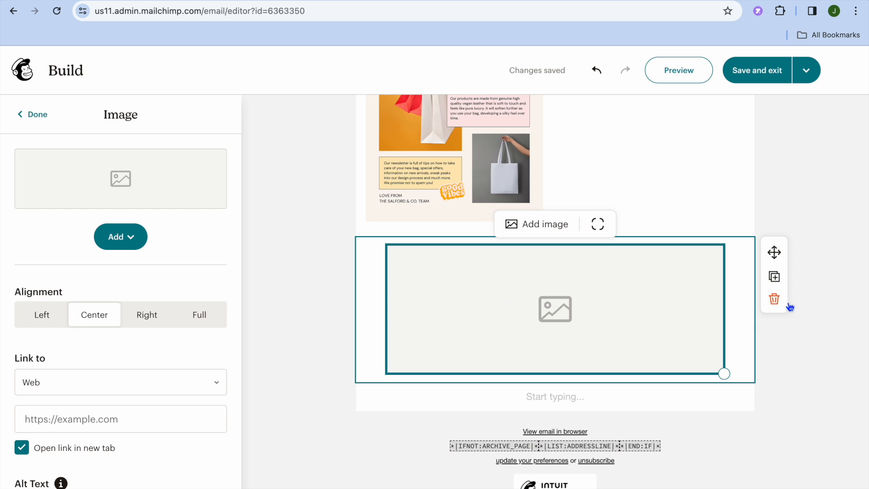
left_click(774, 299)
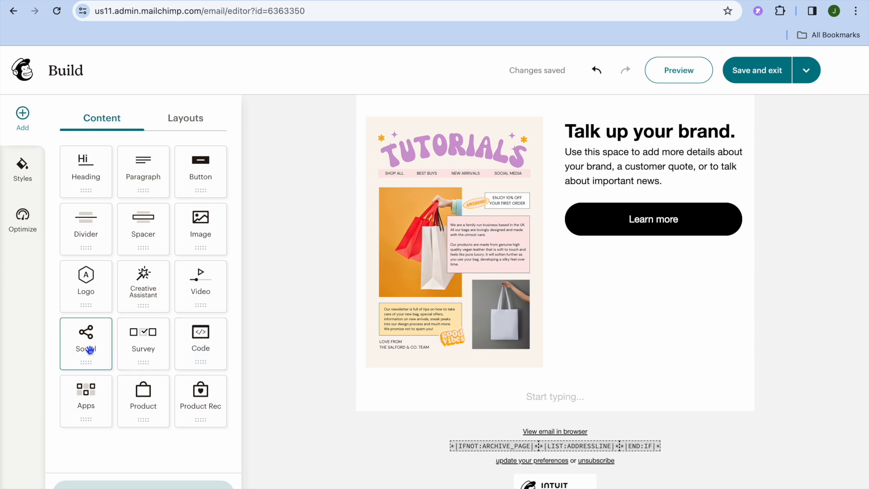
left_click_drag(90, 349, 410, 378)
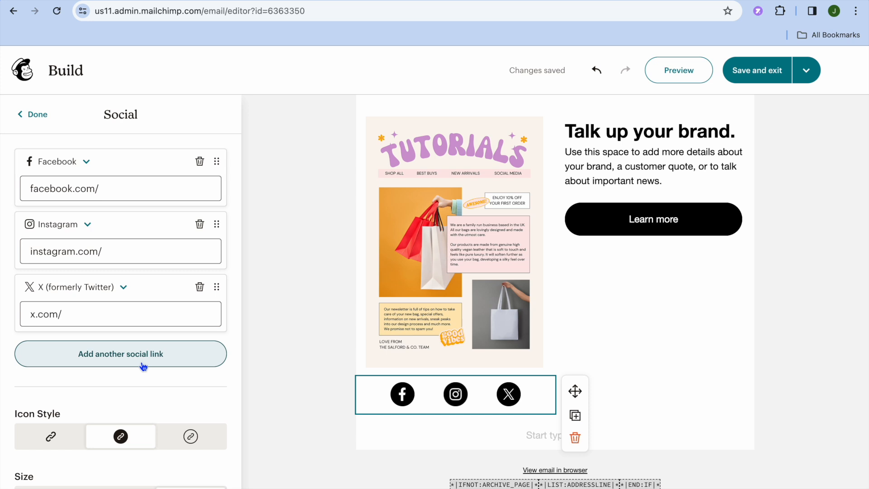
left_click(27, 114)
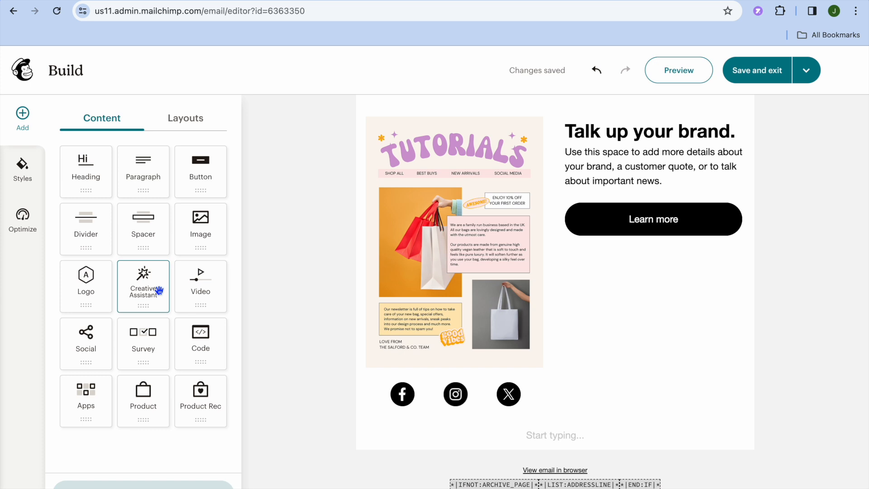
Look at the email style settings for mobile and desktop, including the mobile padding and desktop background options.
left_click(23, 174)
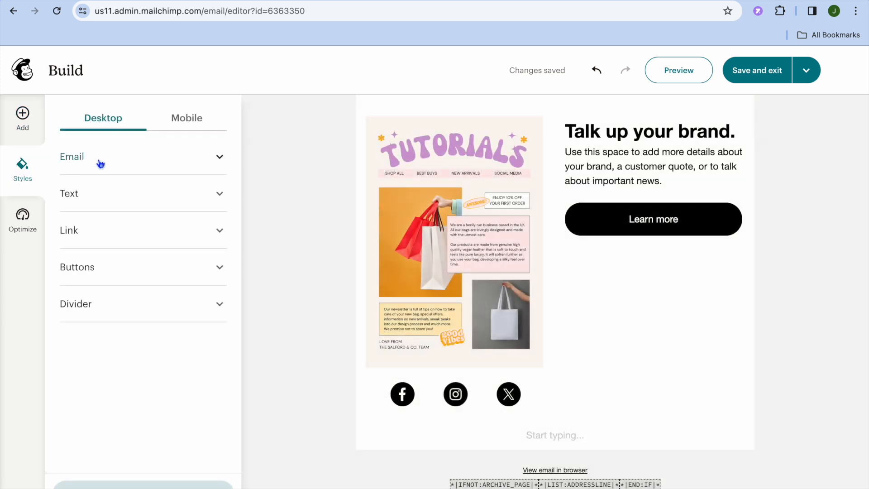
left_click(194, 117)
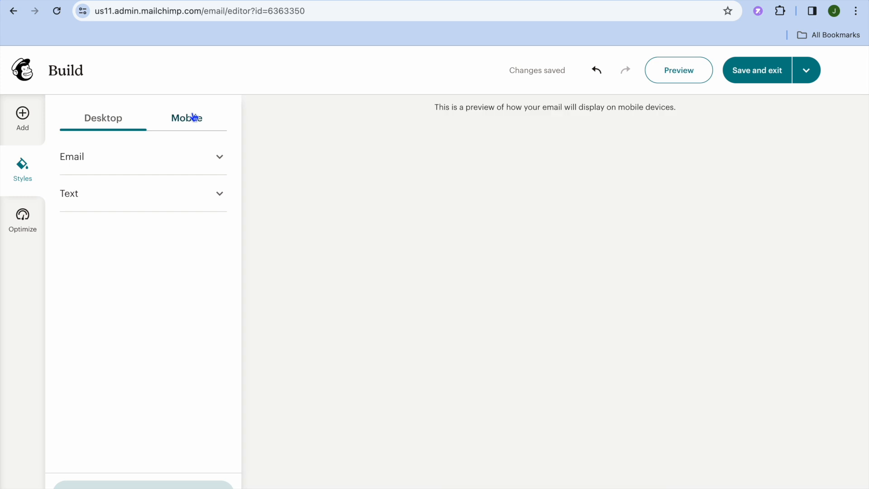
left_click(220, 159)
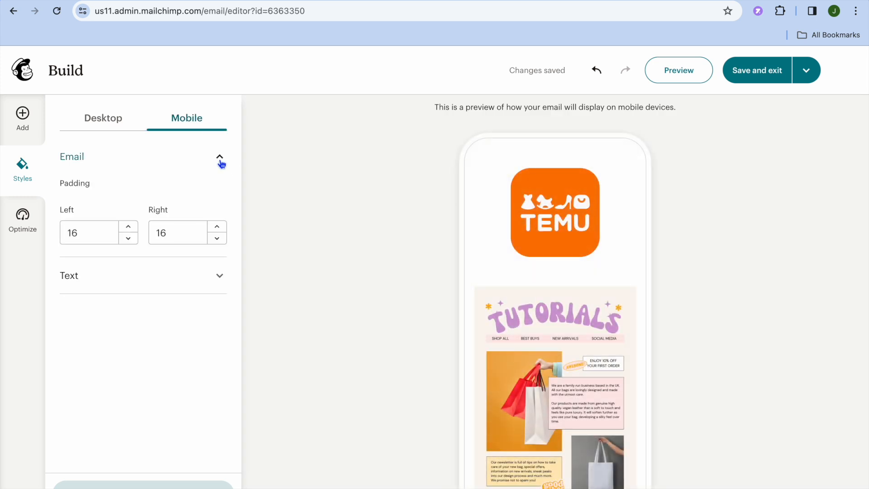
left_click(120, 120)
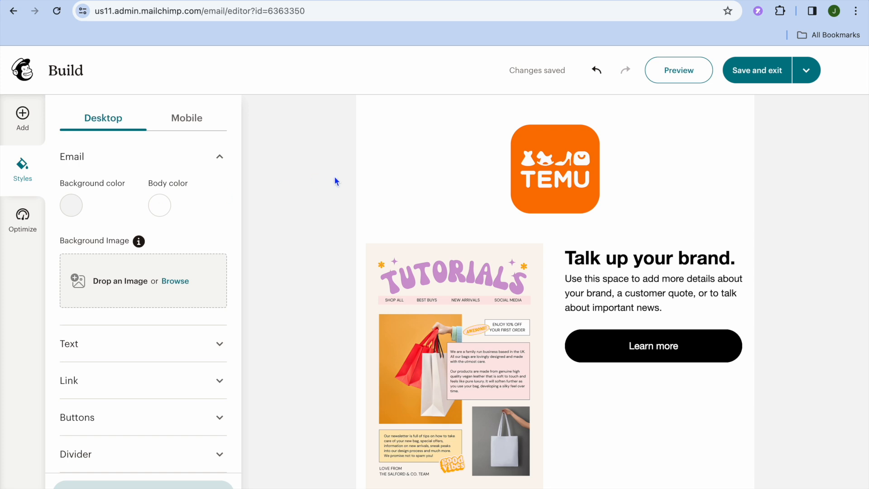
Preview the email in the Desktop, Mobile and Inbox views and close the preview.
left_click(679, 70)
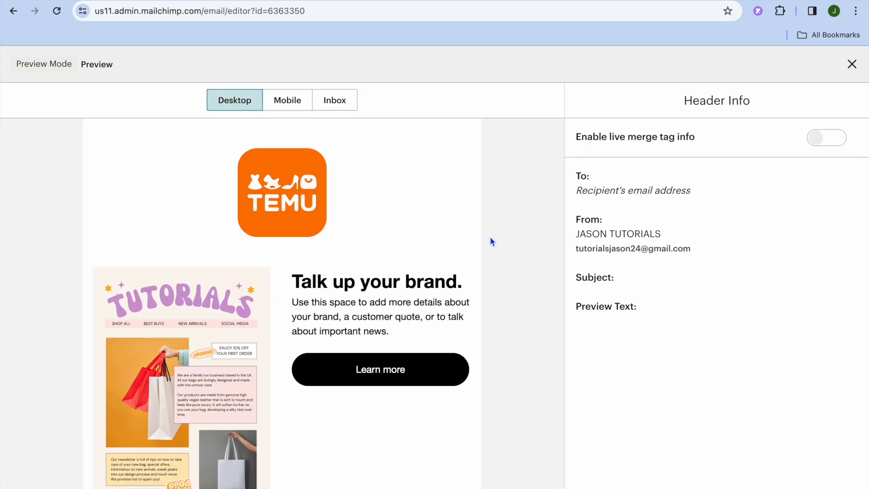
scroll(471, 261, "down", 4)
scroll(472, 261, "up", 4)
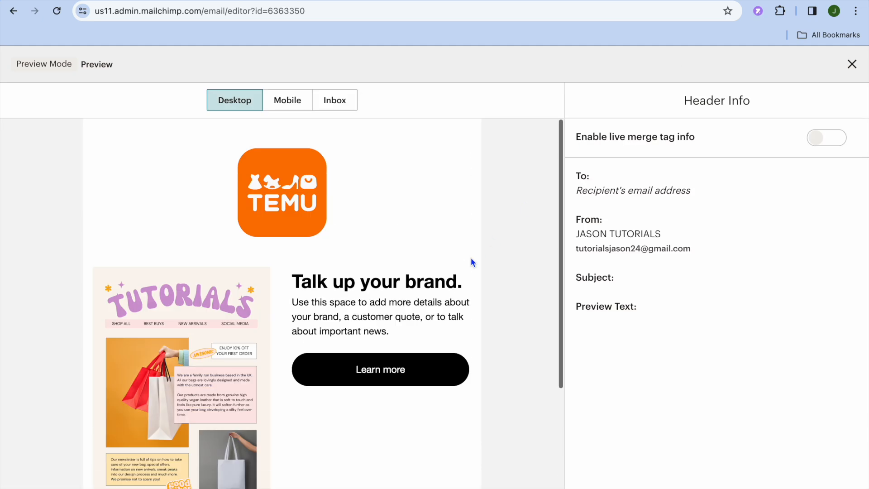
left_click(287, 104)
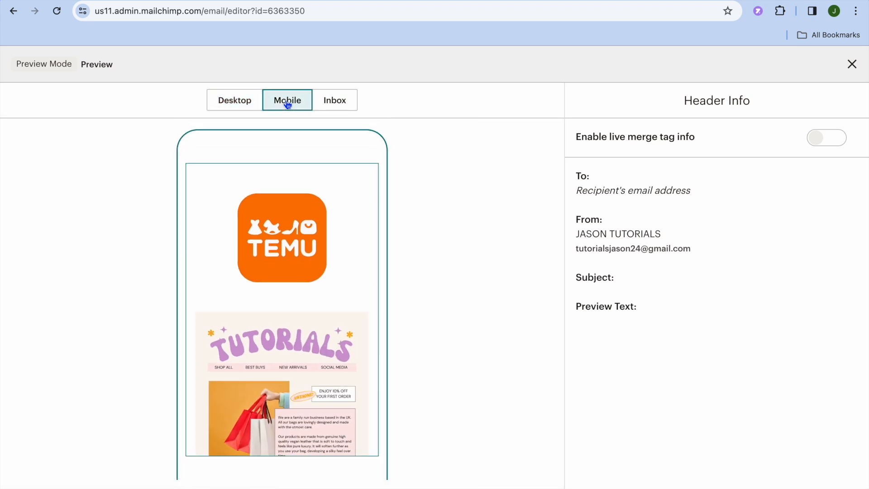
left_click(337, 103)
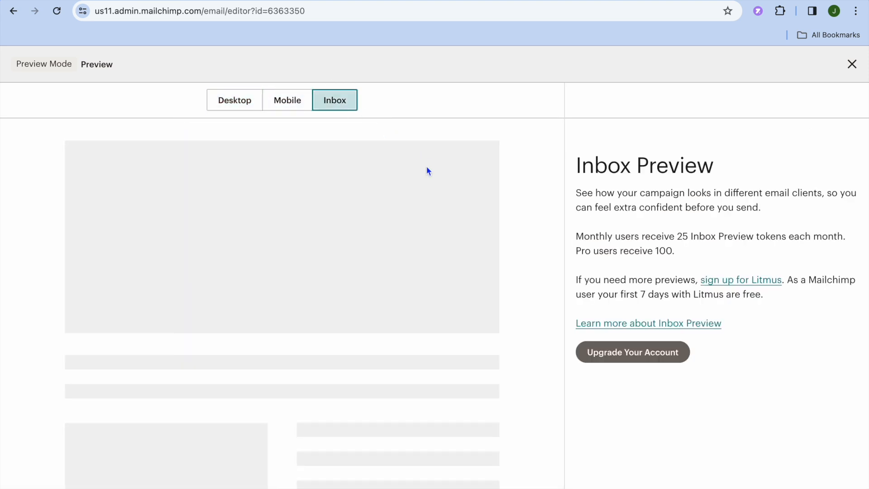
left_click(851, 64)
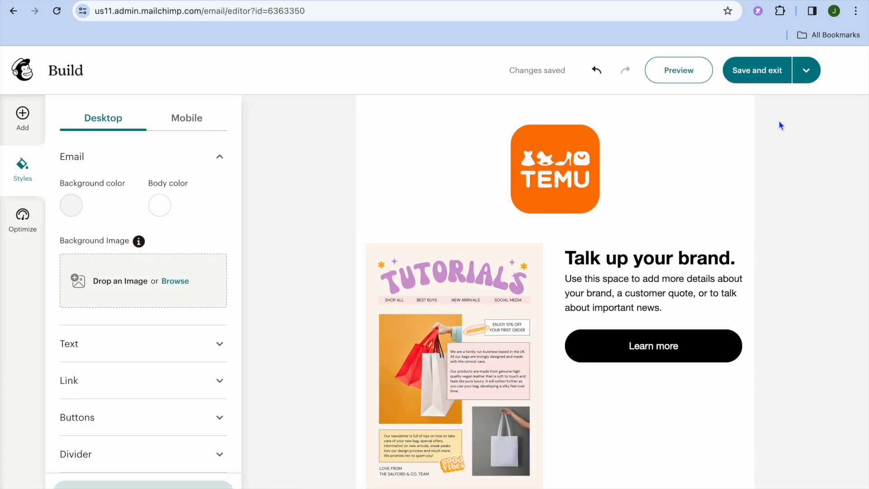
Check the additional save options, save the email design, exit to the campaign overview and look through its sections.
left_click(804, 73)
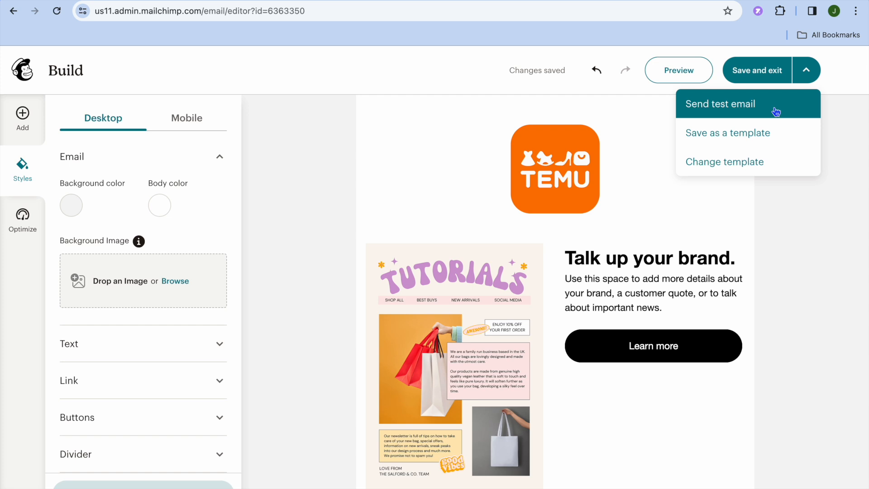
left_click(829, 112)
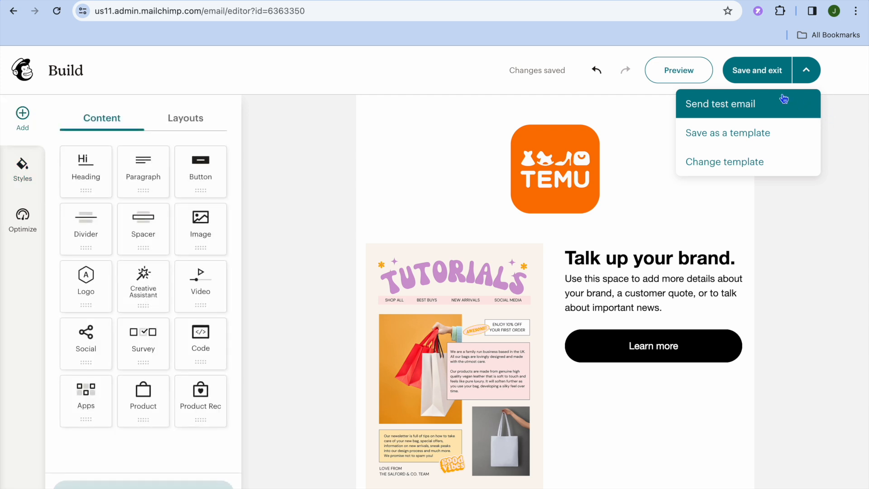
left_click(758, 75)
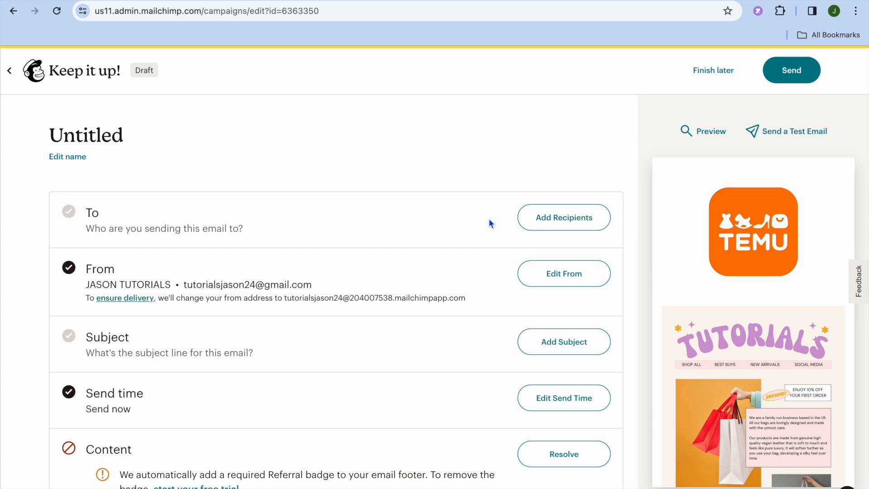
scroll(488, 219, "down", 10)
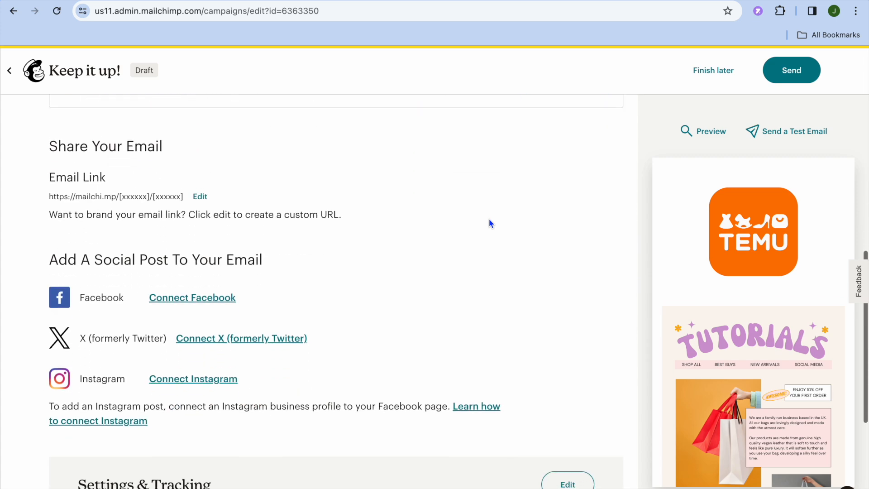